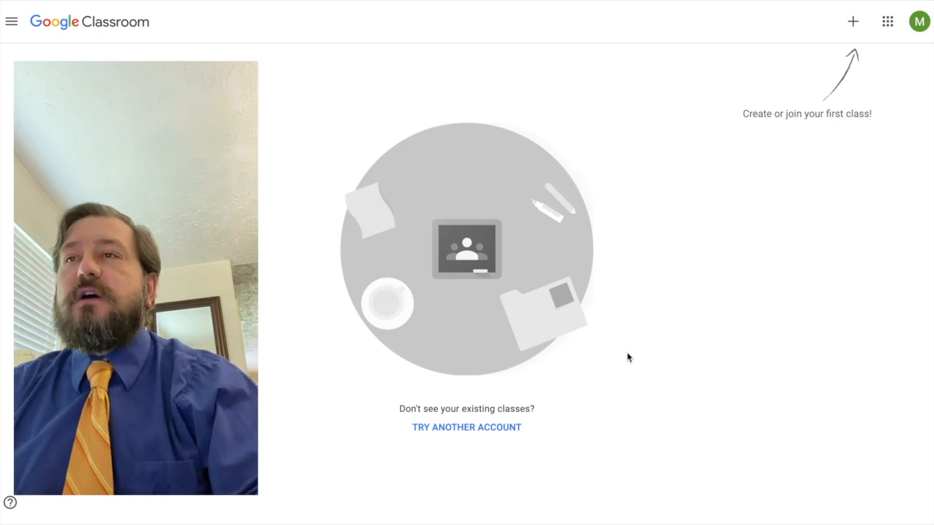
# Get the class code from the invitation email and use it to join the class.
pyautogui.press('super+Tab')
pyautogui.press('super+Tab')
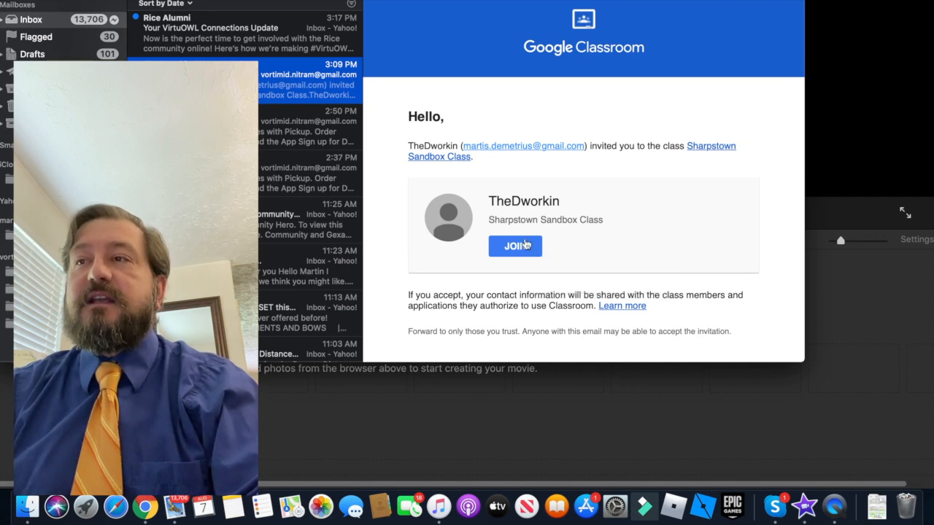
pyautogui.press('super+Tab')
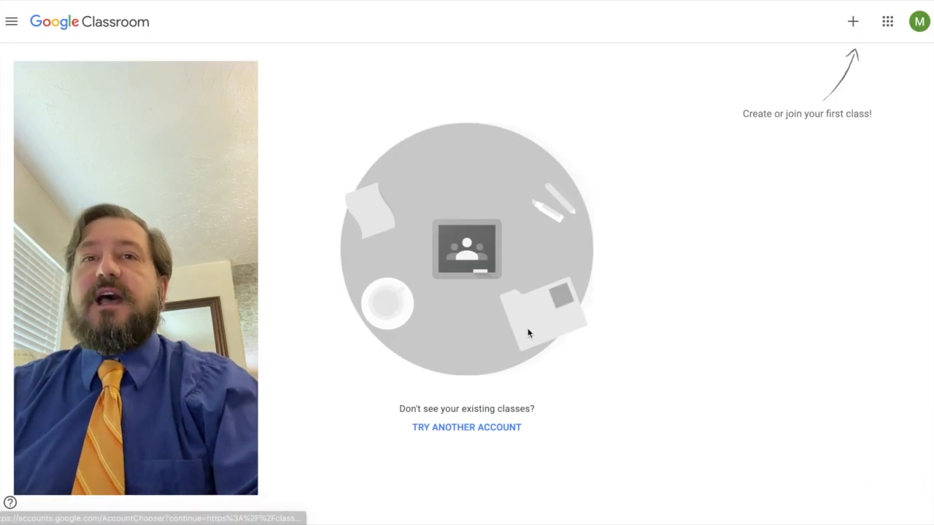
pyautogui.click(853, 23)
pyautogui.click(811, 54)
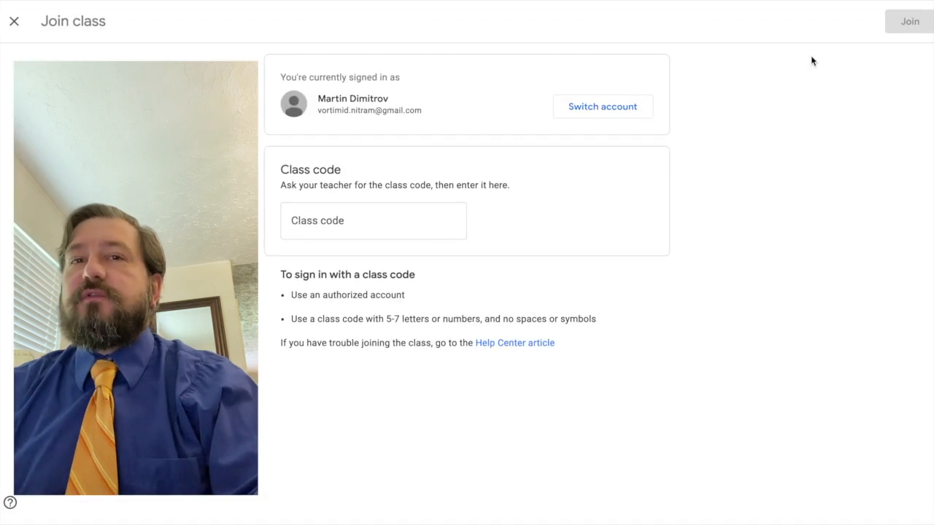
pyautogui.click(413, 227)
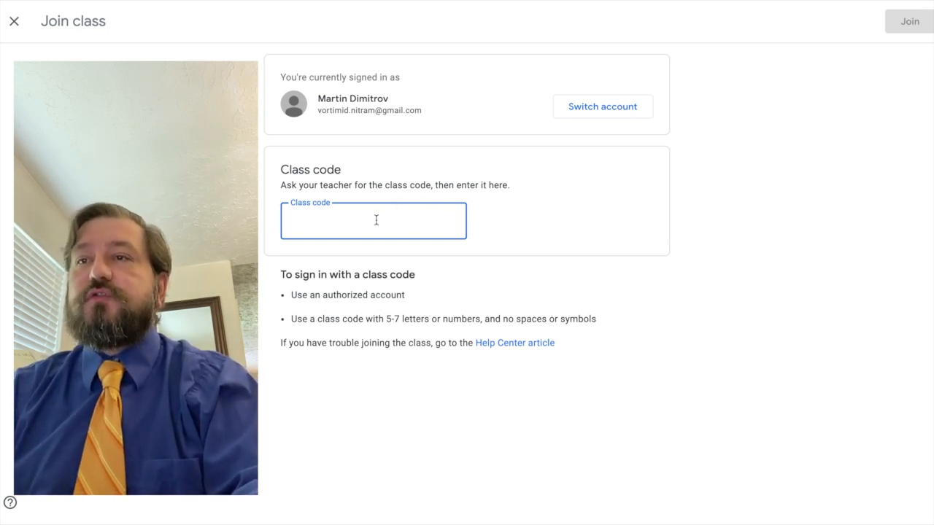
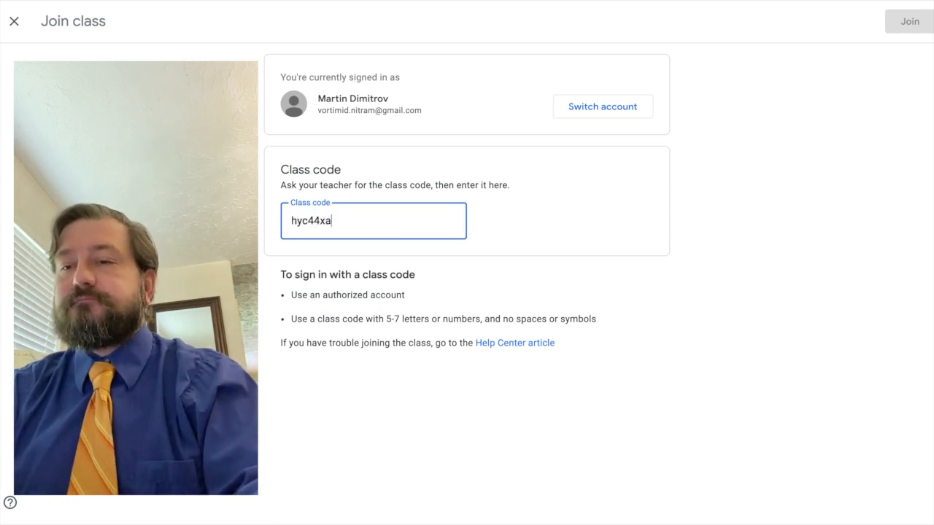
pyautogui.click(918, 21)
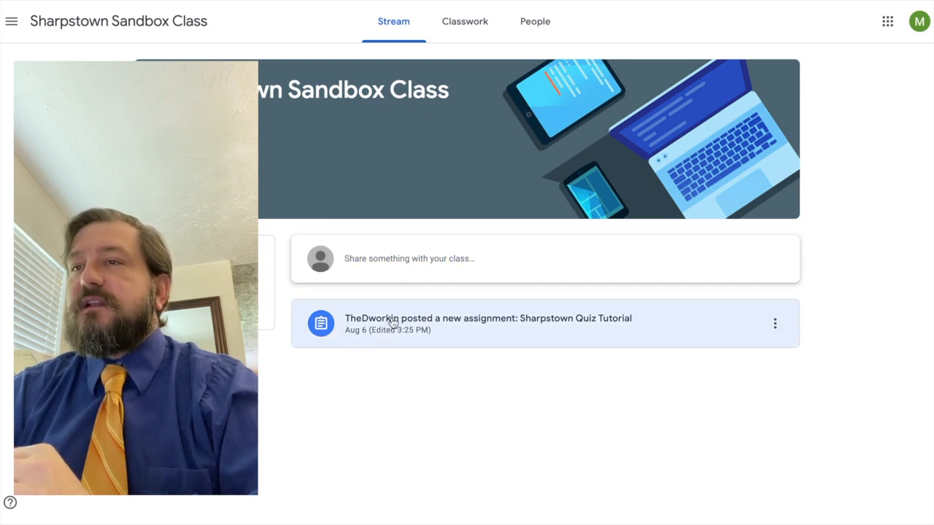
# Open the Sharpstown Quiz Tutorial post in the Sharpstown Sandbox Class stream.
pyautogui.click(441, 326)
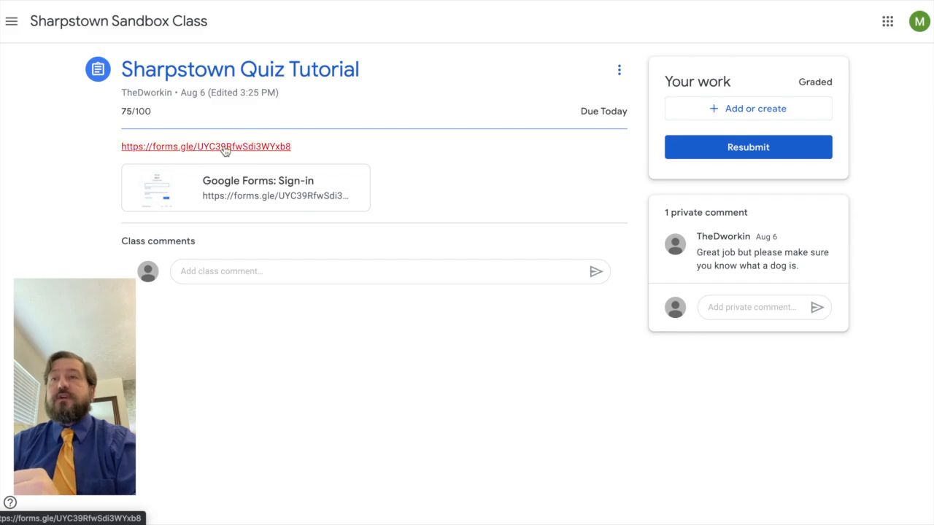
# Follow the assignment's forms.gle link to the 'How to Submit a Quiz on Google Forms' quiz.
pyautogui.click(225, 147)
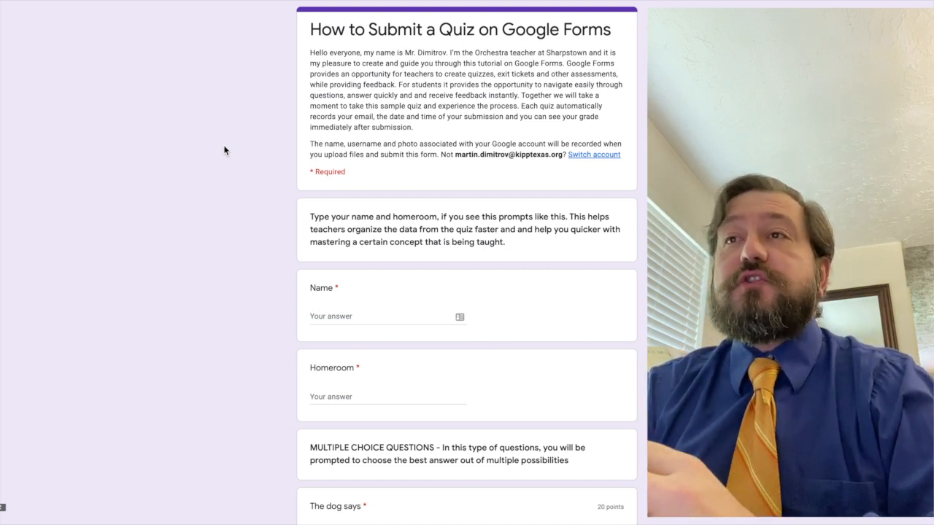
pyautogui.scroll(-1, 224, 150)
pyautogui.scroll(1, 224, 151)
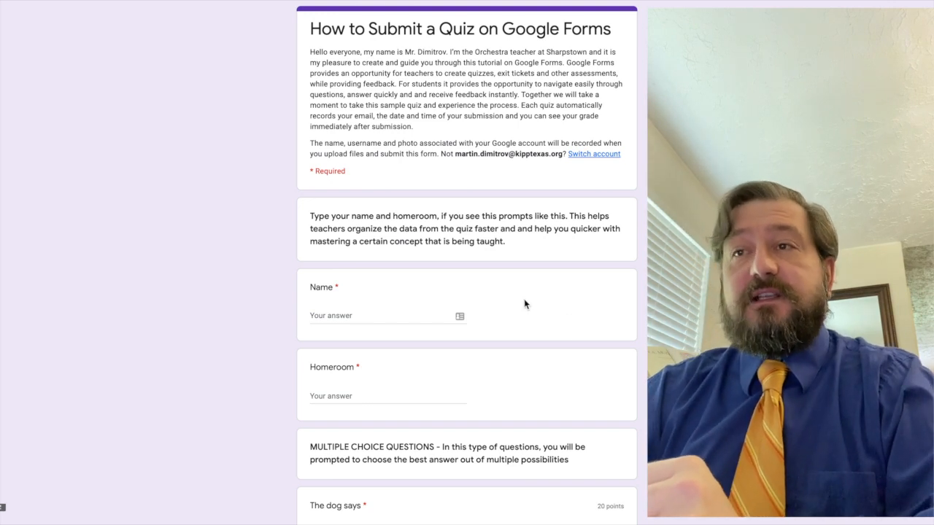
pyautogui.scroll(-1, 524, 304)
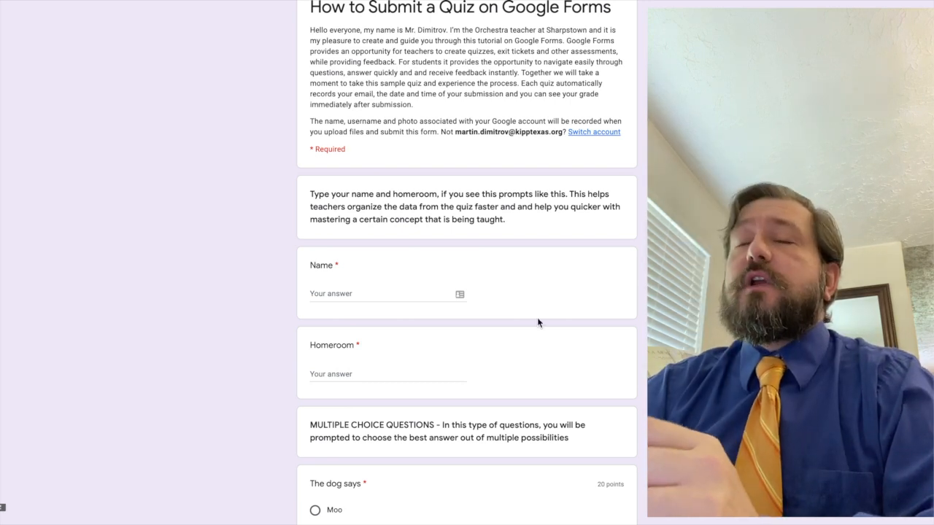
# Enter the student's name in Name and the homeroom teacher's name in Homeroom.
pyautogui.click(360, 296)
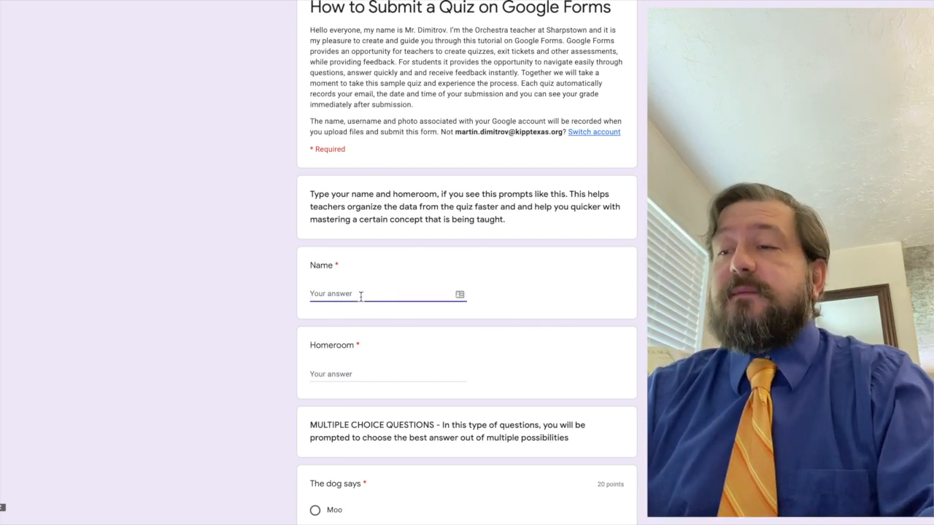
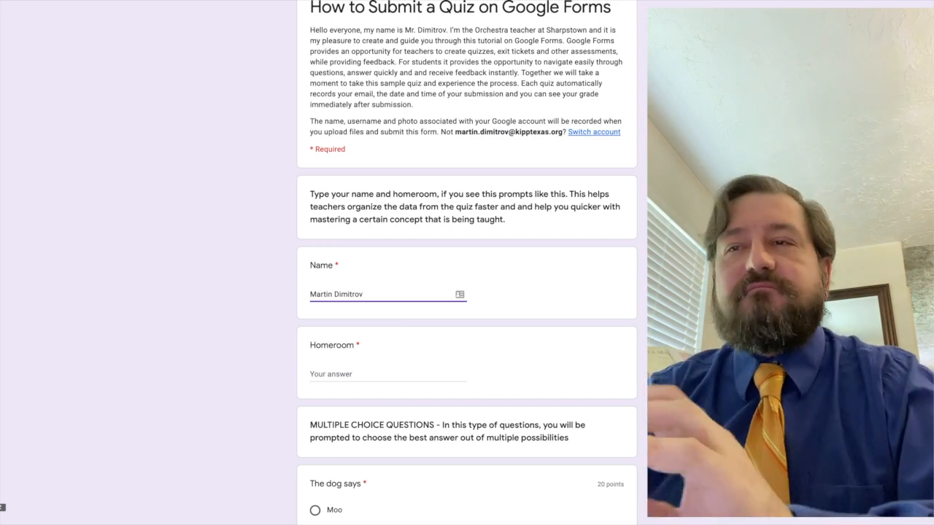
pyautogui.click(372, 375)
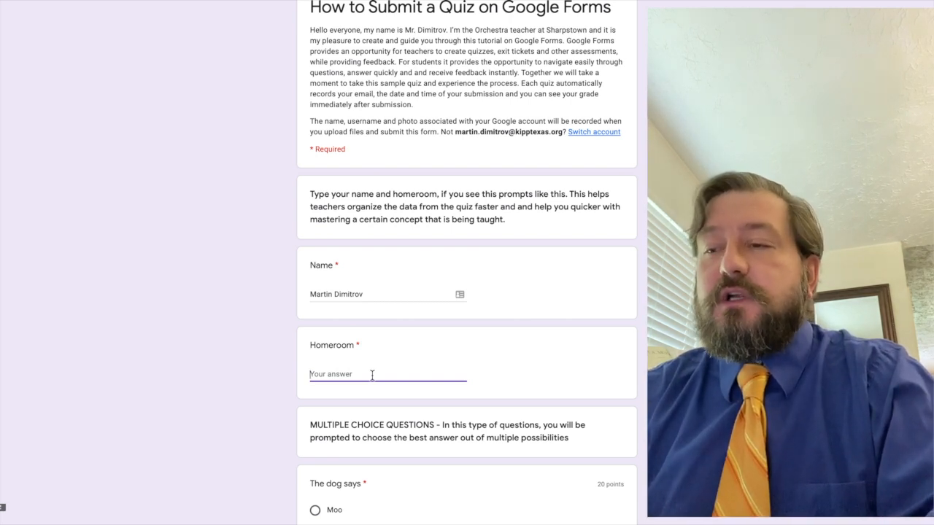
pyautogui.write('Matth')
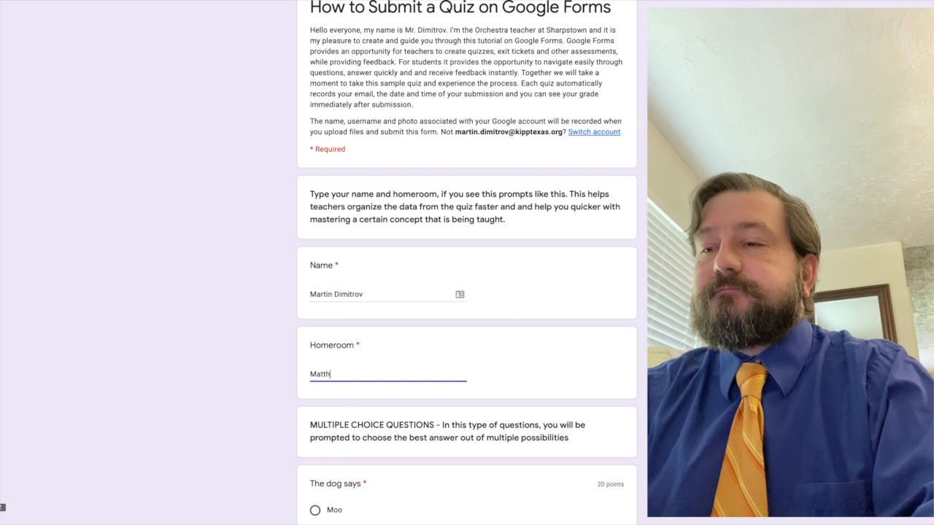
pyautogui.write('ews')
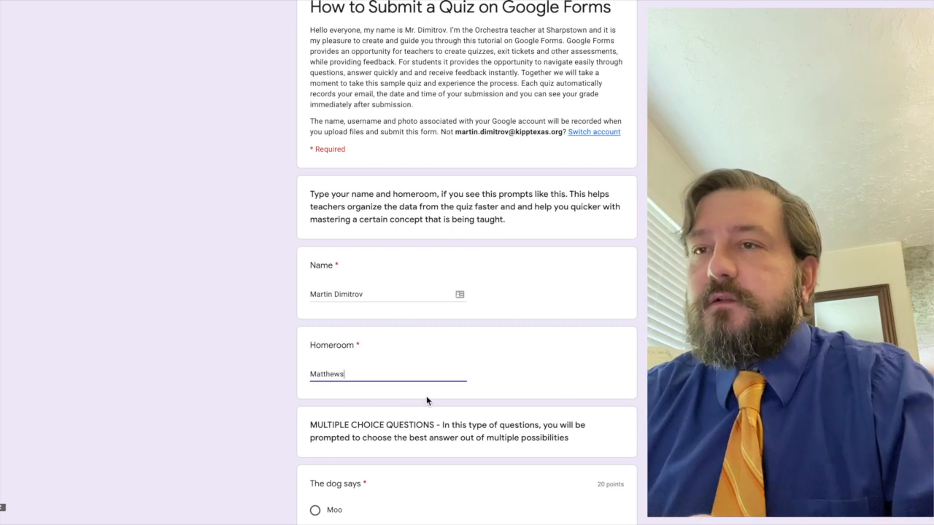
pyautogui.scroll(-2, 598, 406)
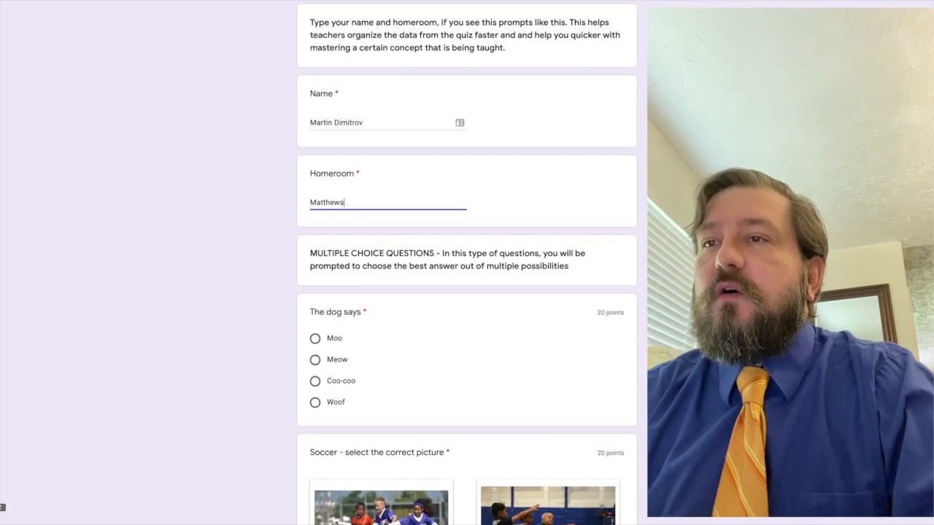
# Select Woof for 'The dog says' and Option 3, the swimming picture, for Soccer.
pyautogui.scroll(-1, 481, 394)
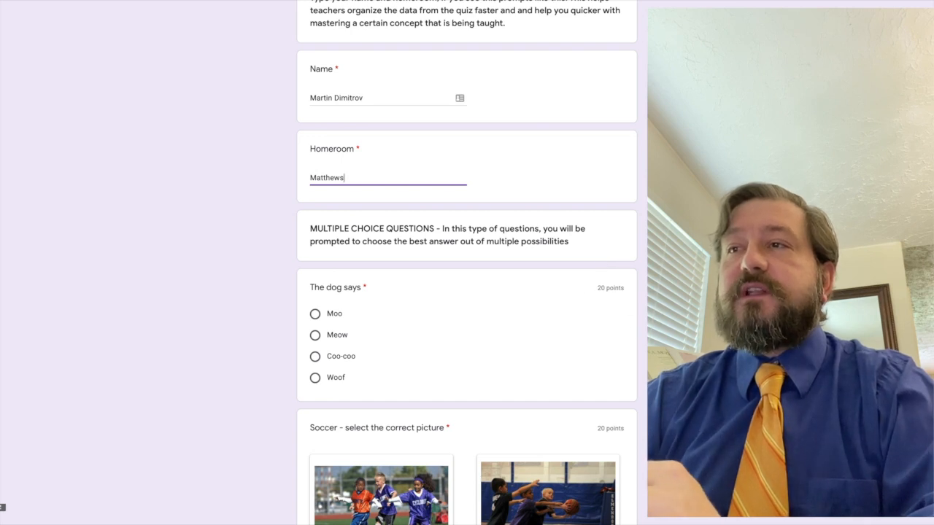
pyautogui.scroll(-1, 471, 317)
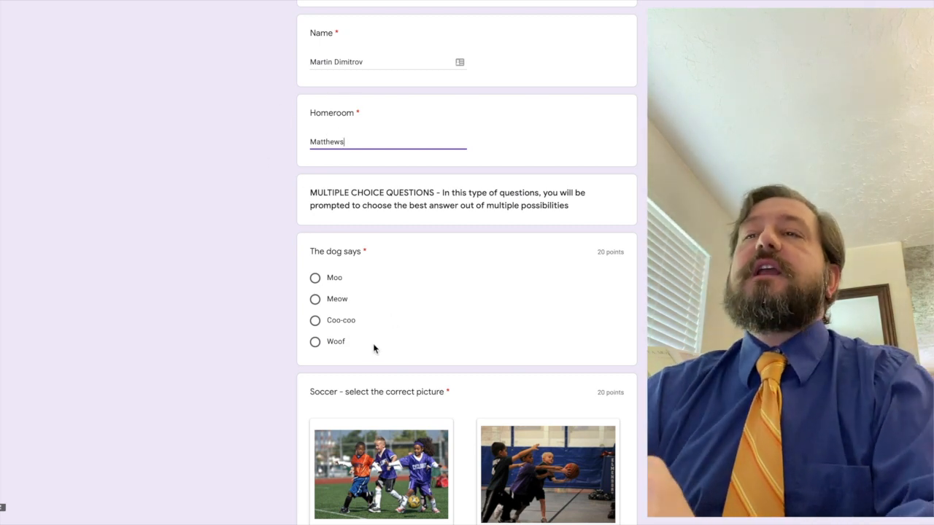
pyautogui.click(315, 341)
pyautogui.scroll(-2, 339, 342)
pyautogui.scroll(-3, 467, 262)
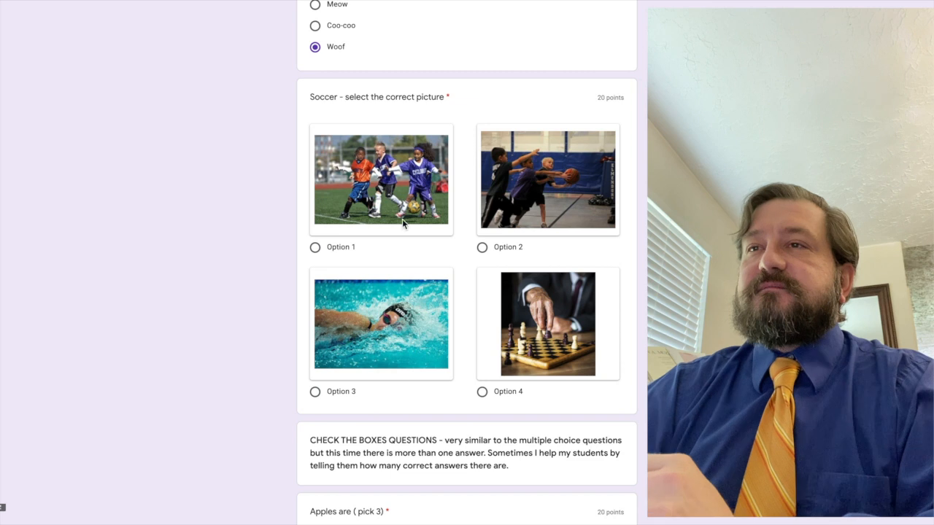
pyautogui.click(315, 394)
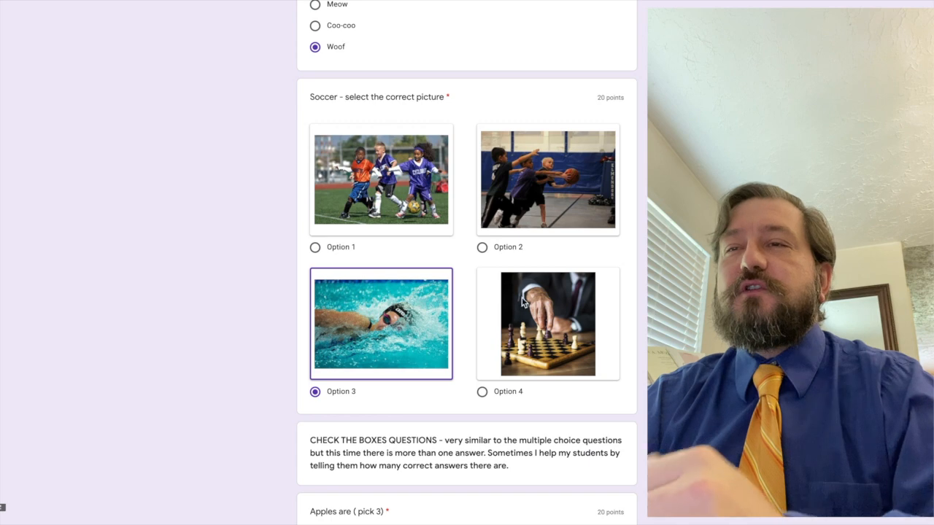
pyautogui.scroll(-3, 522, 302)
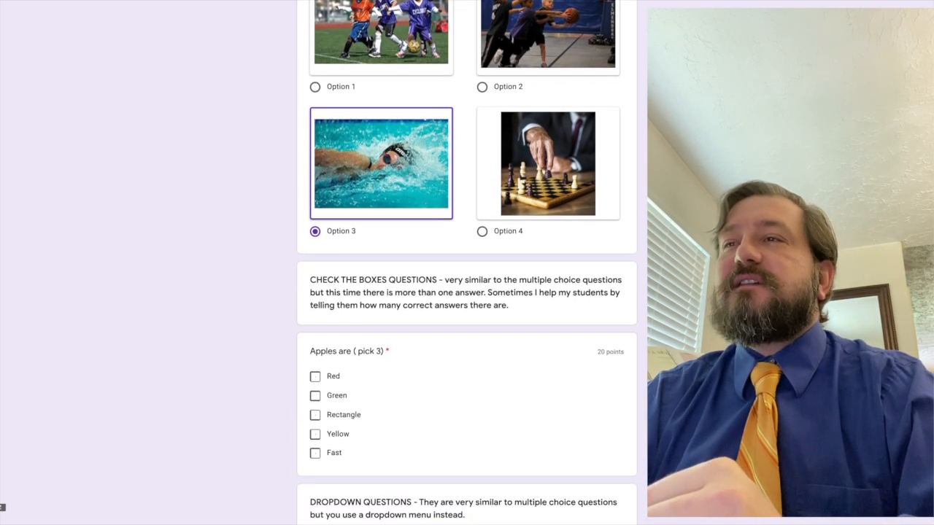
# Tick the Red, Green and Yellow boxes under 'Apples are (pick 3)'.
pyautogui.scroll(-4, 467, 263)
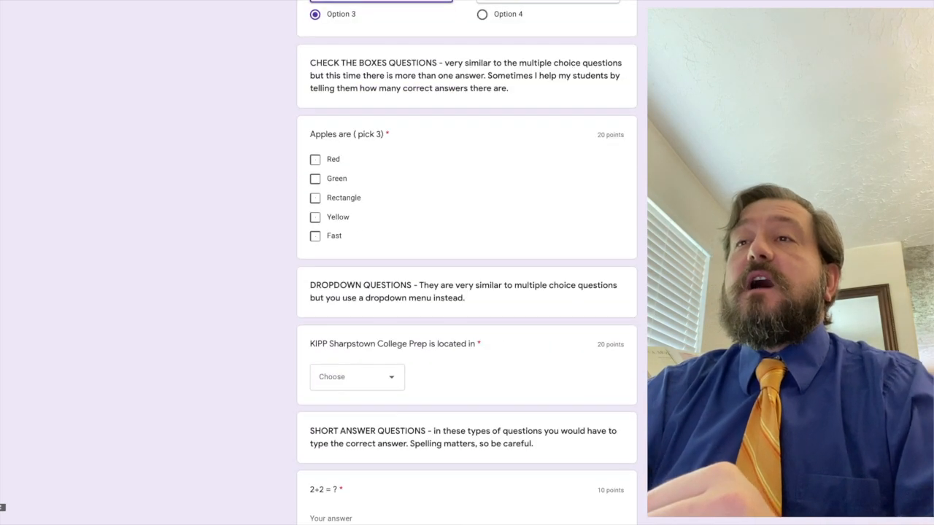
pyautogui.scroll(-1, 467, 263)
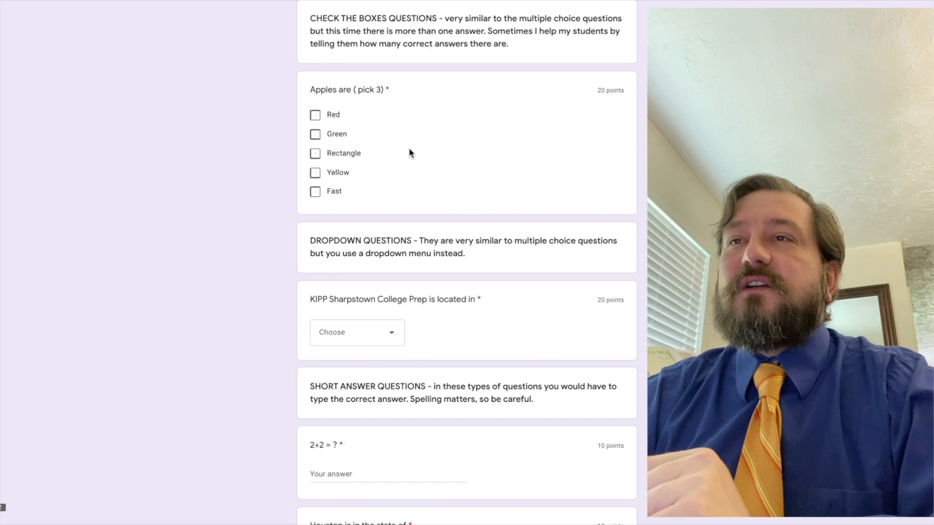
pyautogui.click(315, 117)
pyautogui.click(315, 136)
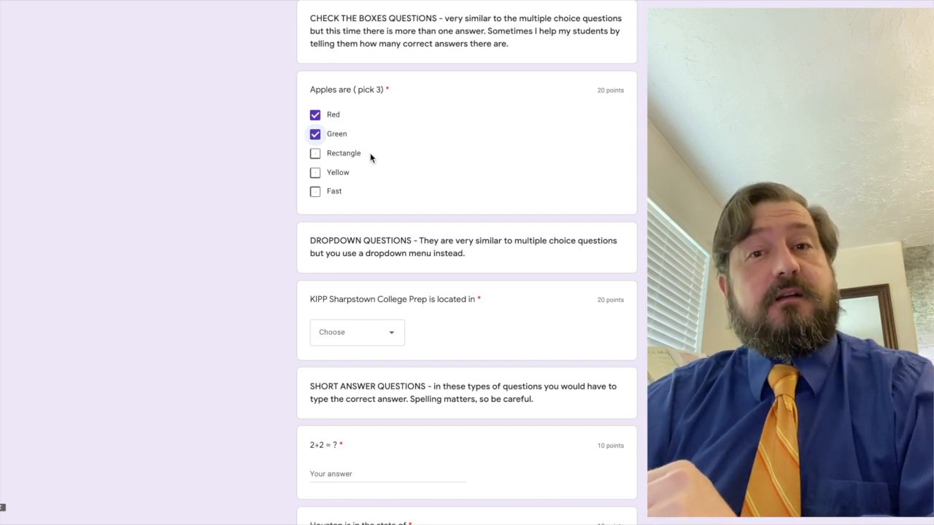
pyautogui.click(334, 175)
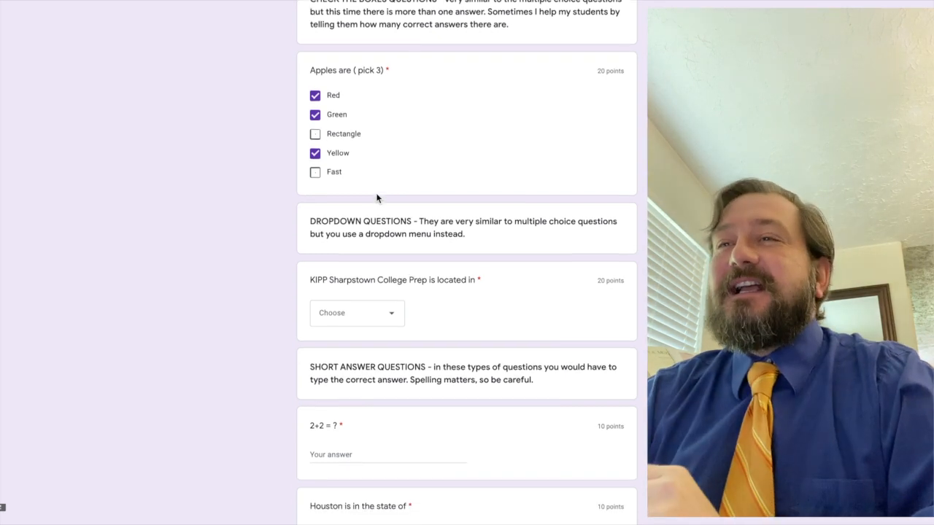
pyautogui.scroll(-1, 377, 197)
pyautogui.scroll(-1, 639, 254)
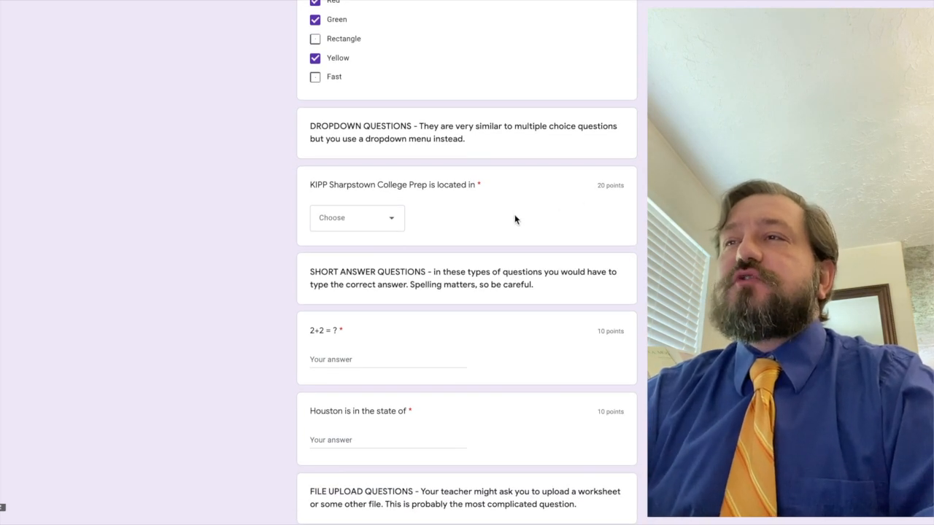
# Pick Houston from the dropdown for where KIPP Sharpstown College Prep is located.
pyautogui.click(391, 223)
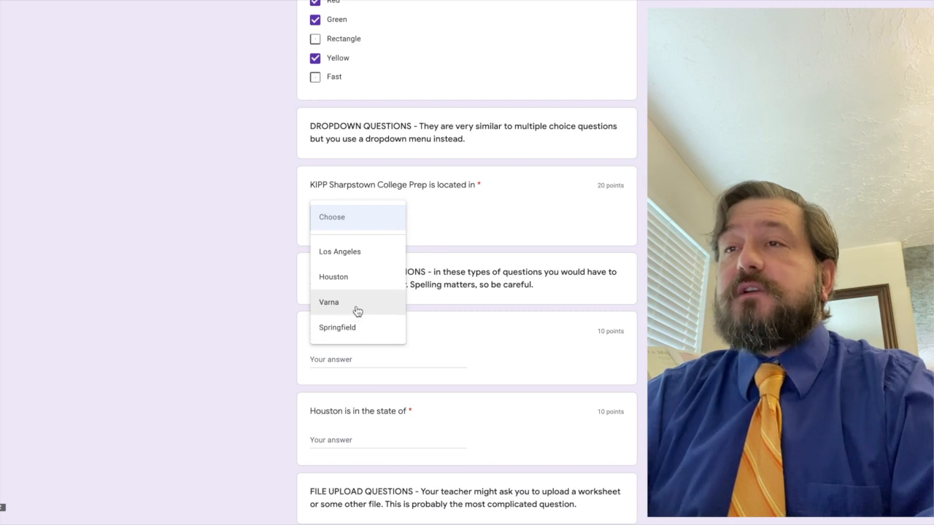
pyautogui.click(334, 274)
pyautogui.scroll(-3, 621, 255)
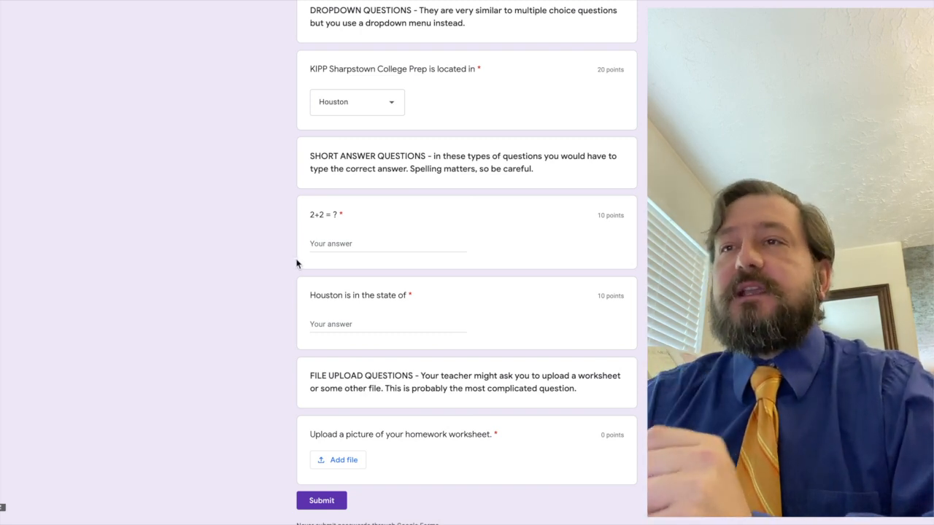
# Answer 4 for the 2+2 question, fixing a mistyped number first.
pyautogui.click(333, 245)
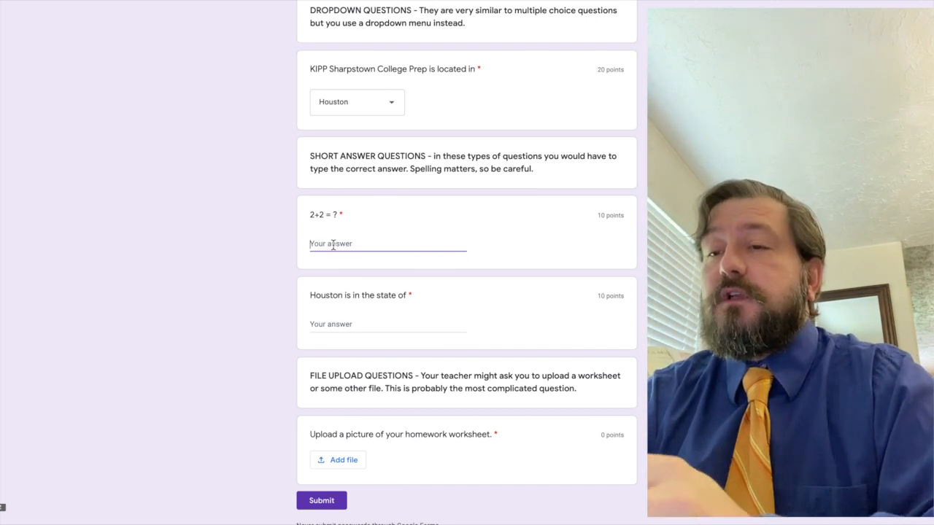
pyautogui.write('64929')
pyautogui.press('BackSpace')
pyautogui.press('BackSpace')
pyautogui.press('BackSpace')
pyautogui.press('BackSpace')
pyautogui.press('BackSpace')
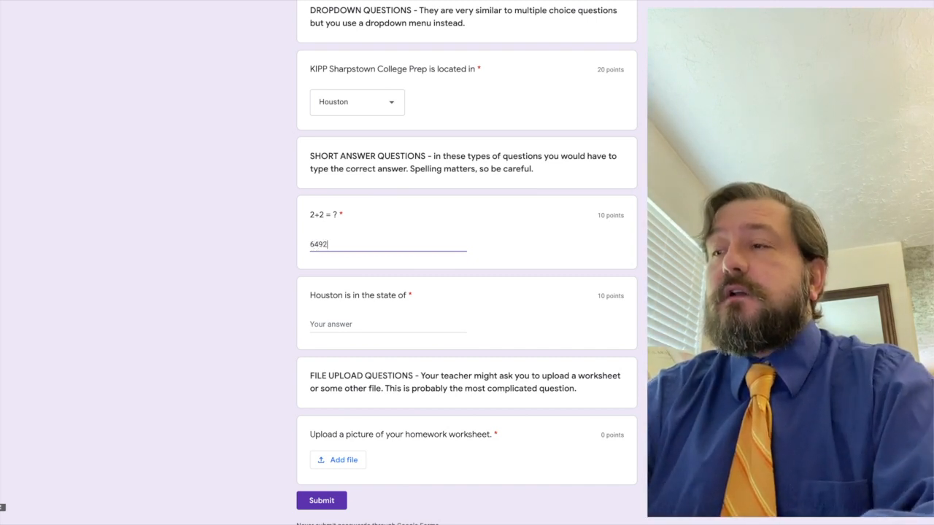
pyautogui.write('4')
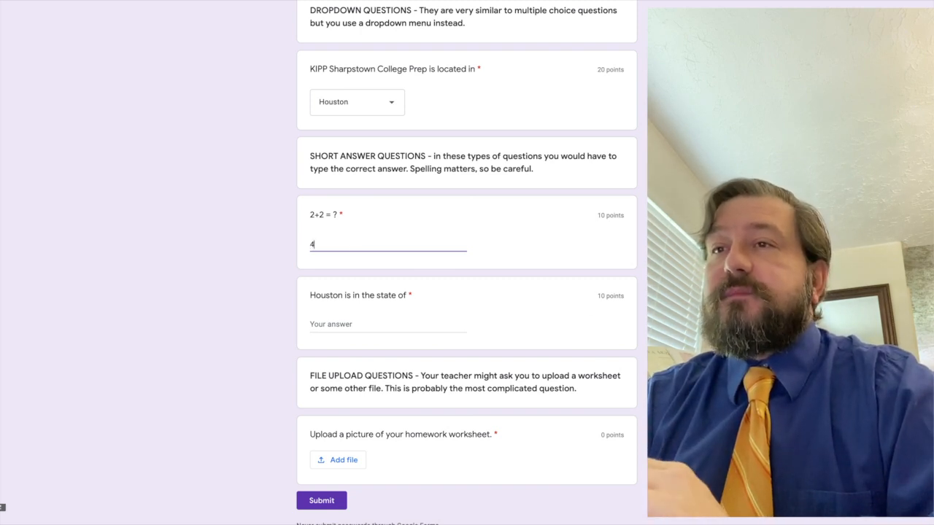
pyautogui.scroll(-1, 354, 322)
# Answer texas for Houston's state, then move to the Google Slides presentation.
pyautogui.click(338, 292)
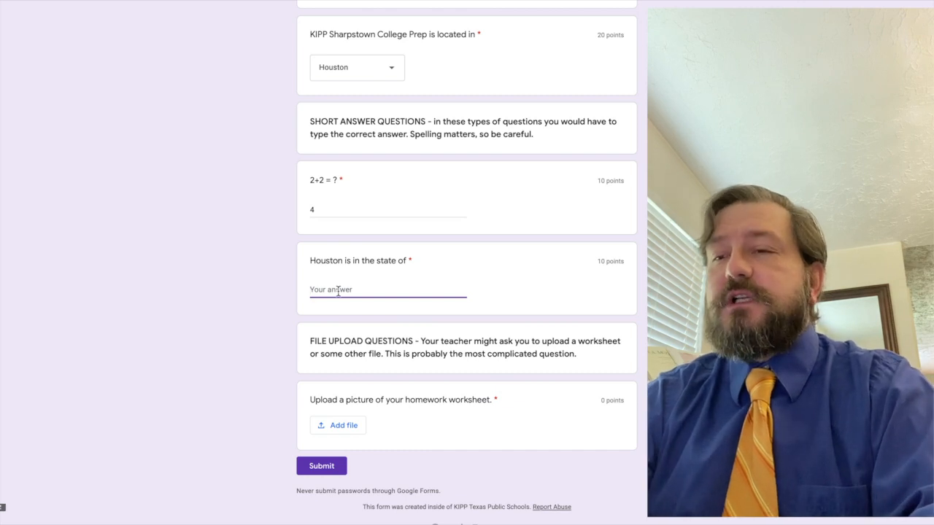
pyautogui.write('t')
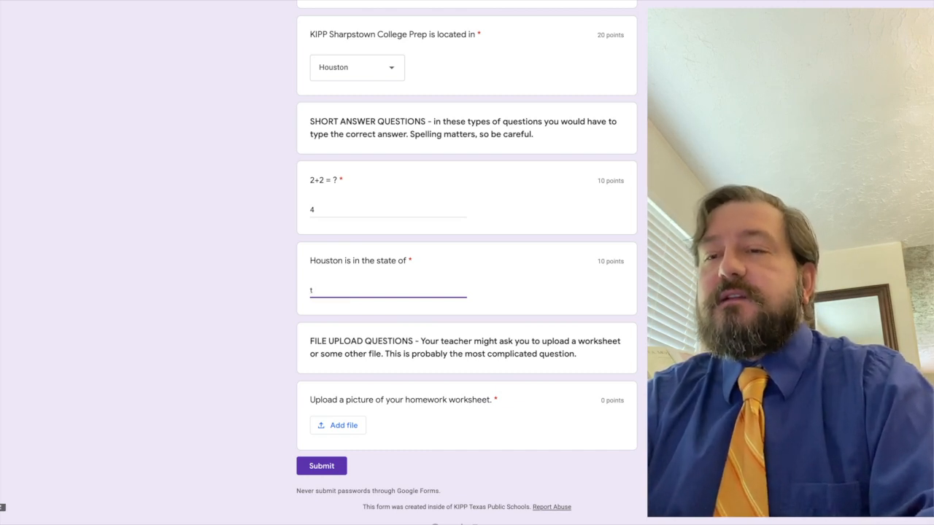
pyautogui.write('exas')
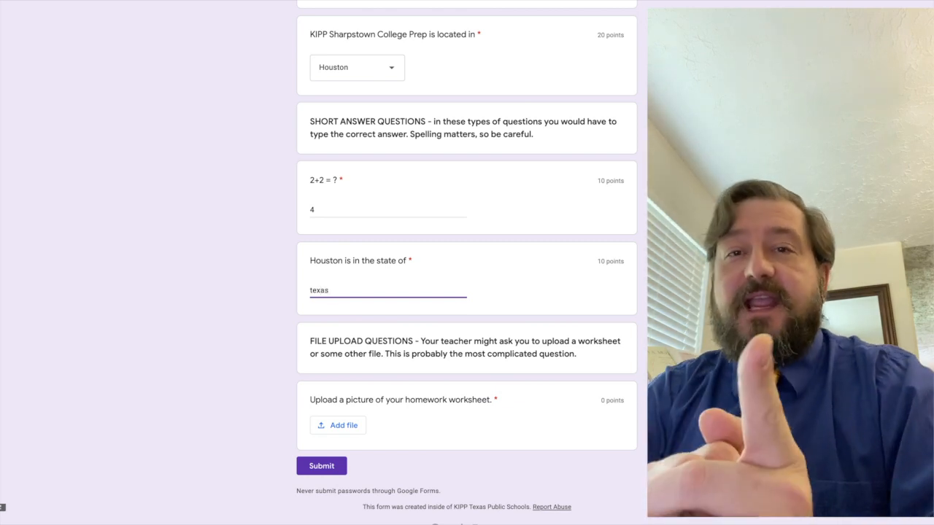
pyautogui.scroll(-1, 466, 263)
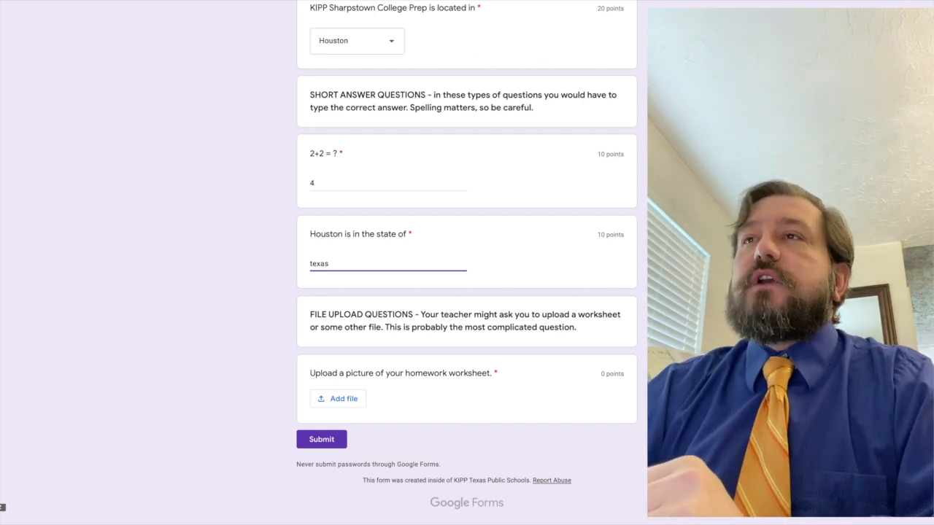
pyautogui.hotkey('ctrl', 'Tab')
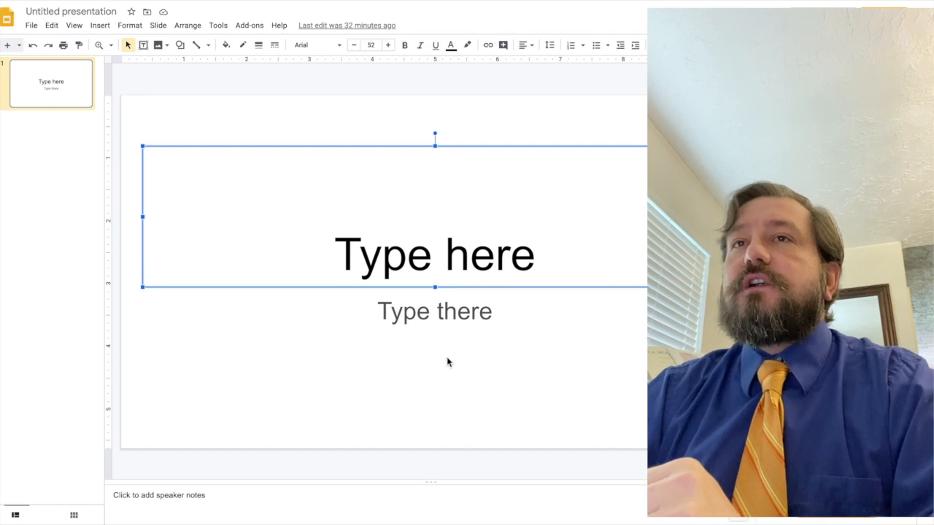